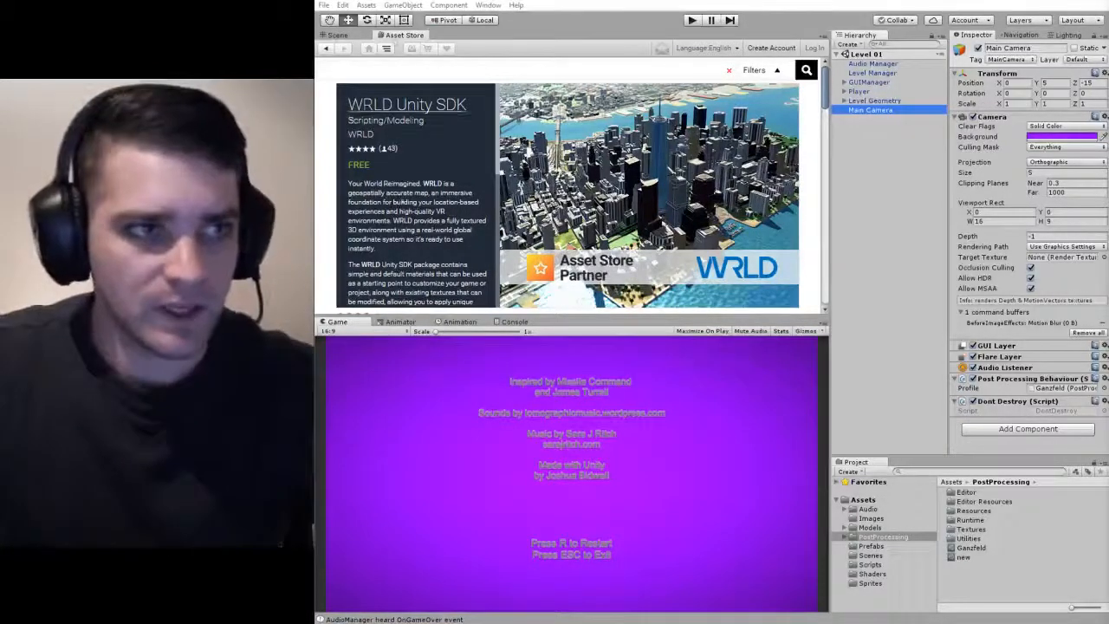
Search the Asset Store for "post effects stack" and open the Post Processing Stack page.
left_click(392, 37)
left_click(488, 5)
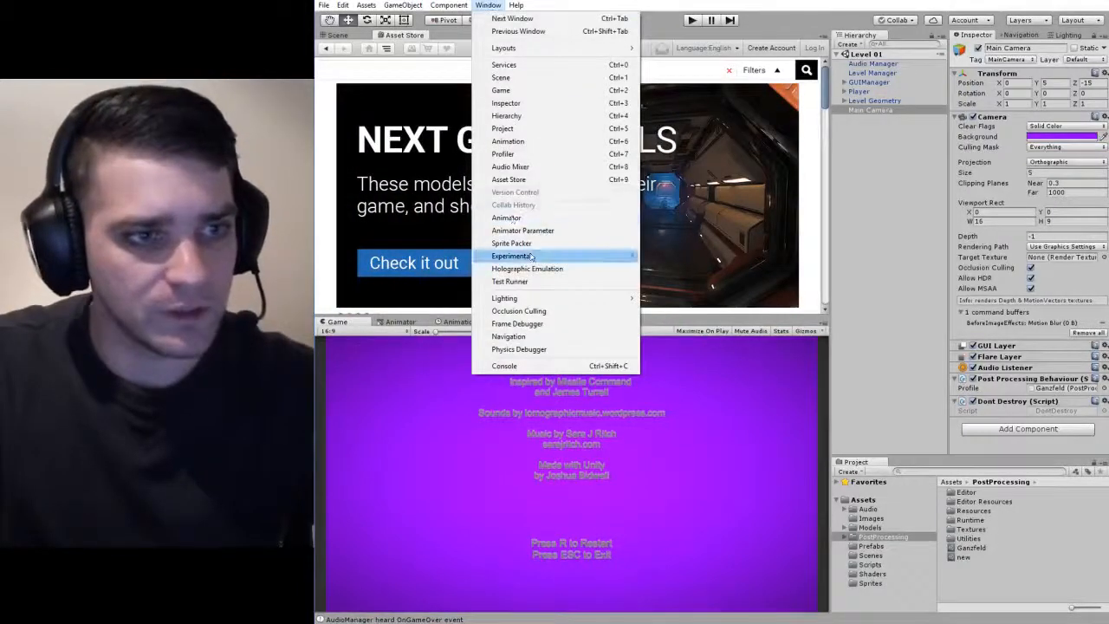
left_click(530, 180)
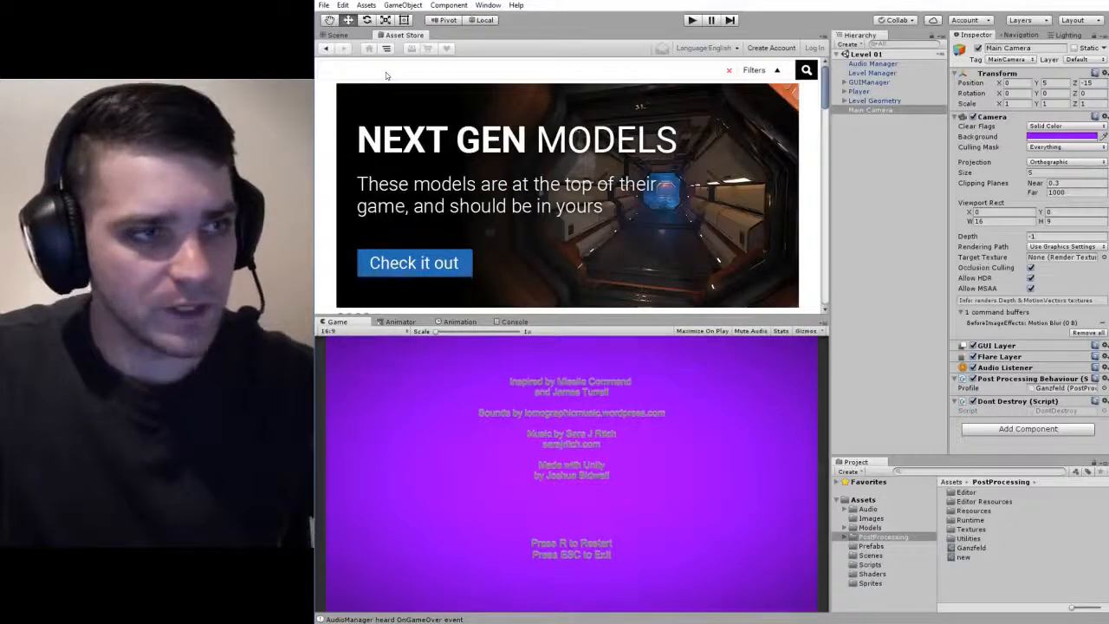
type("post")
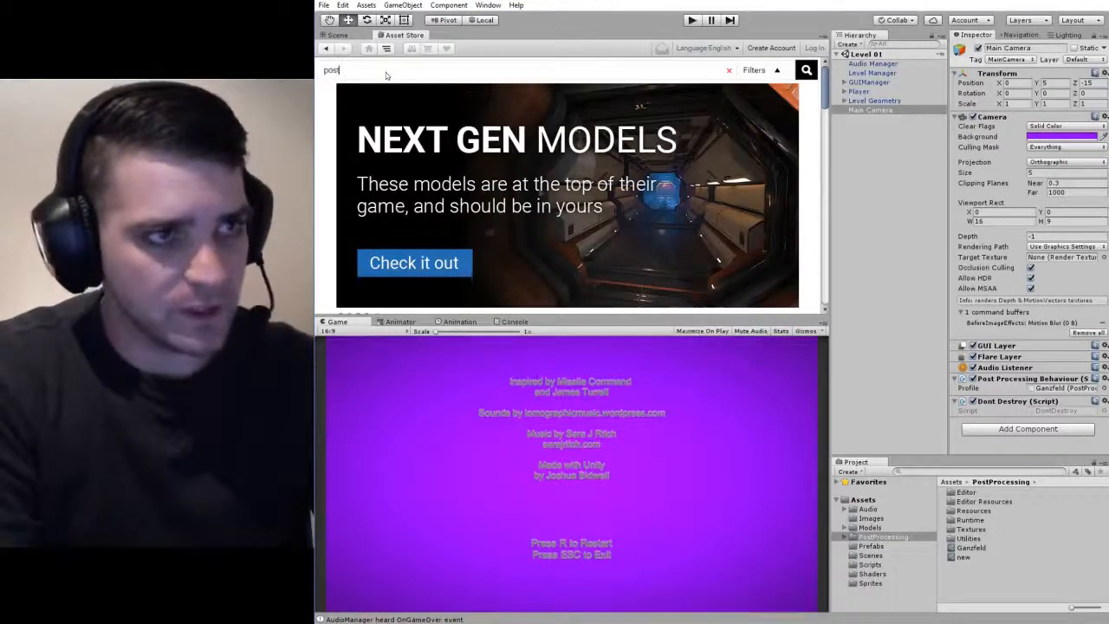
type(" effects stack")
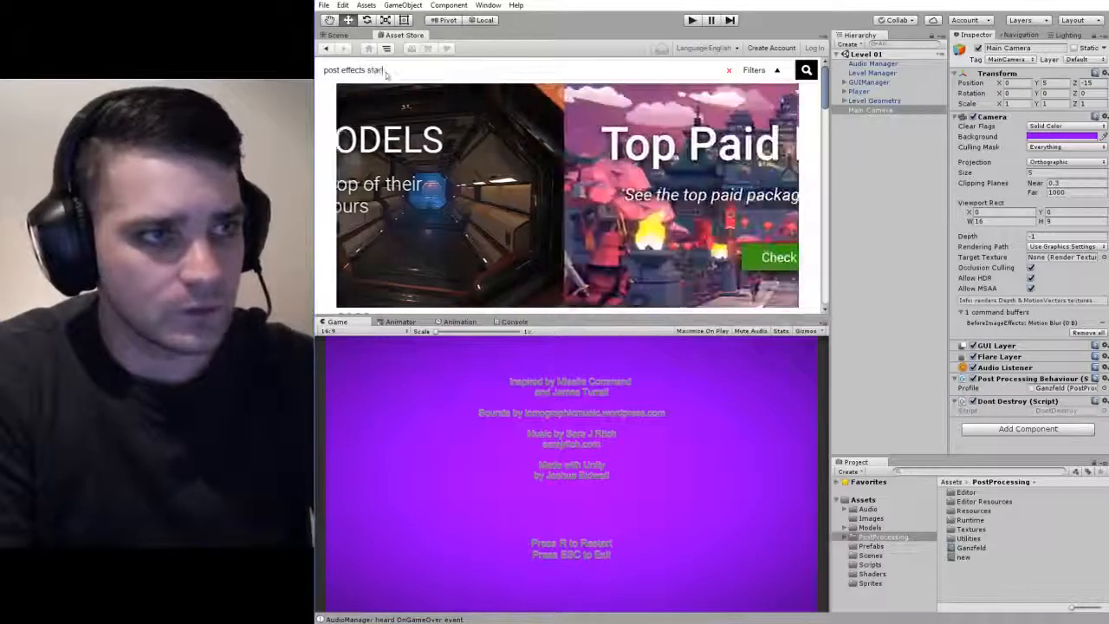
key("Return")
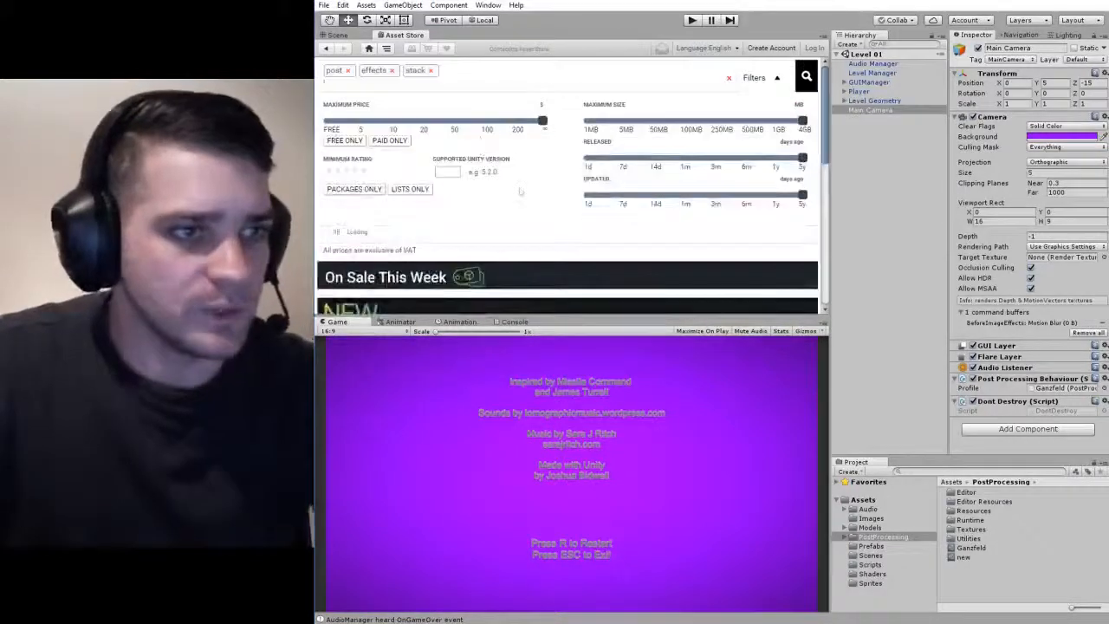
scroll(402, 238, "down", 2)
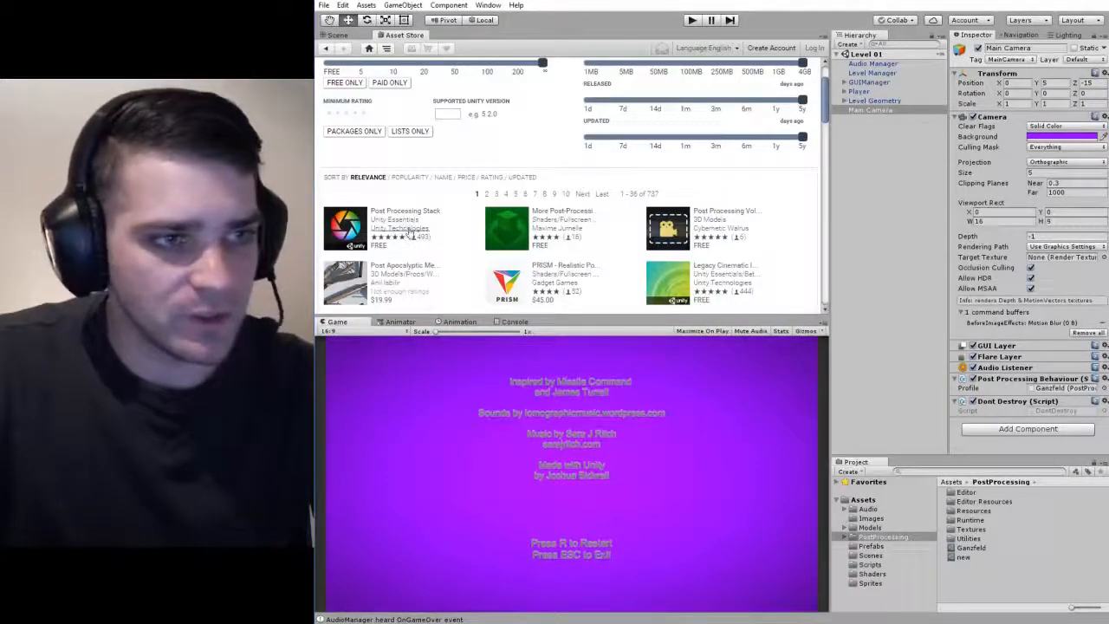
left_click(422, 213)
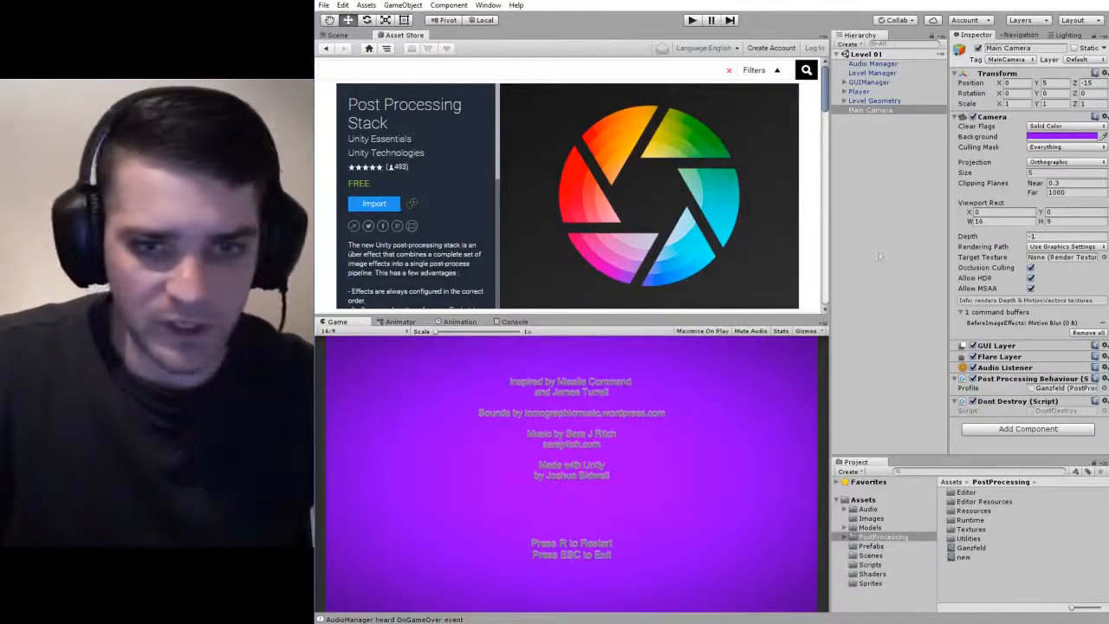
Look inside the PostProcessing folder's Textures and Lens Dirt subfolders, then return to the PostProcessing folder.
left_click(883, 538)
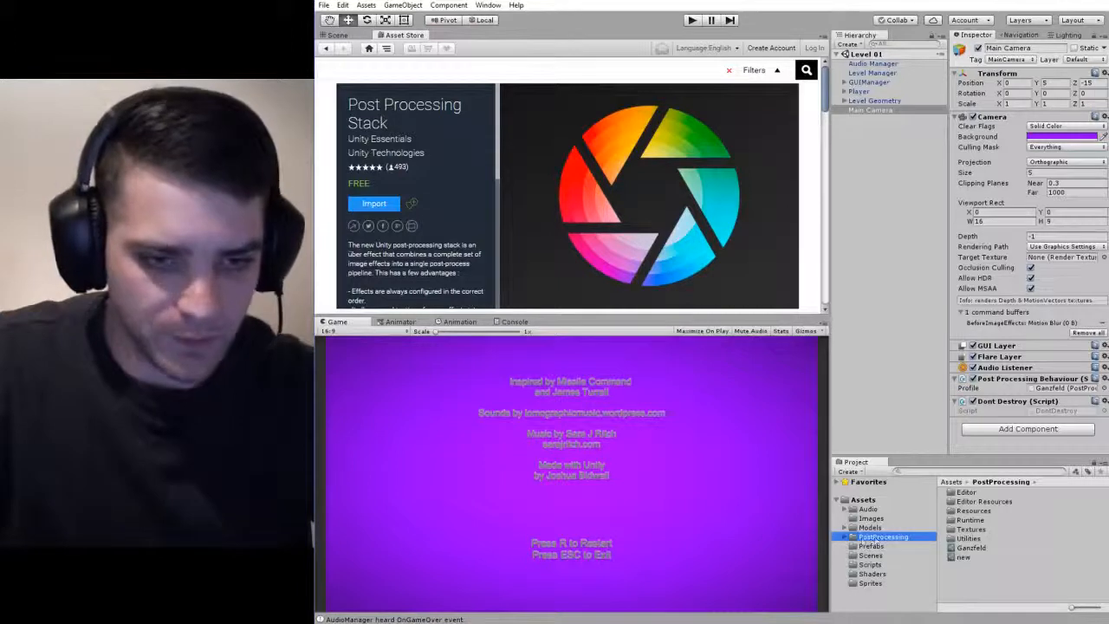
double_click(970, 528)
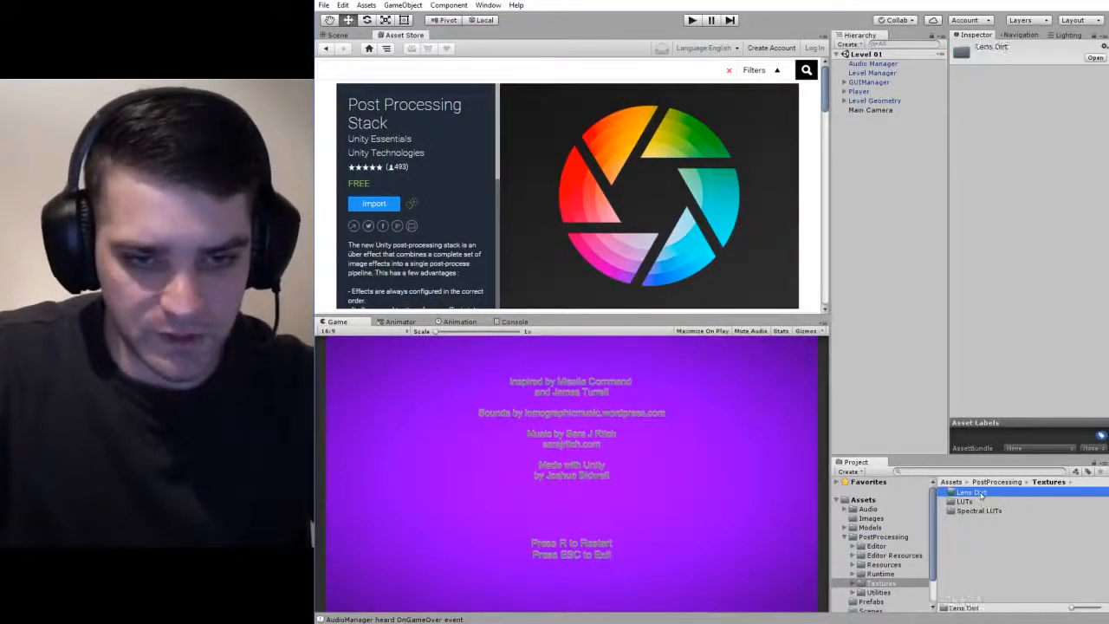
double_click(979, 493)
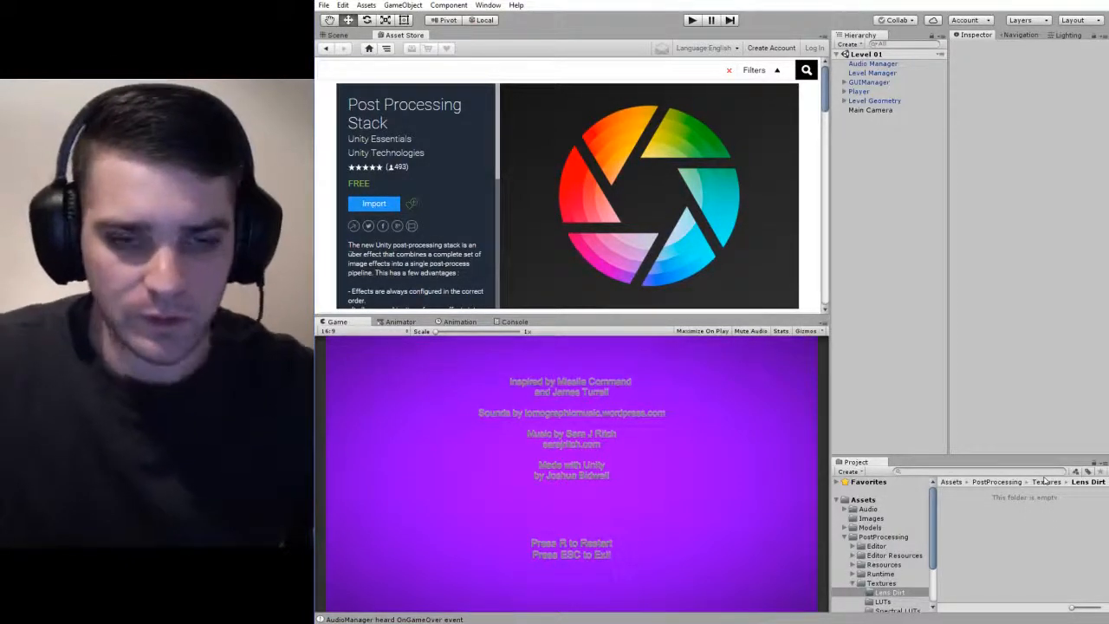
left_click(1004, 482)
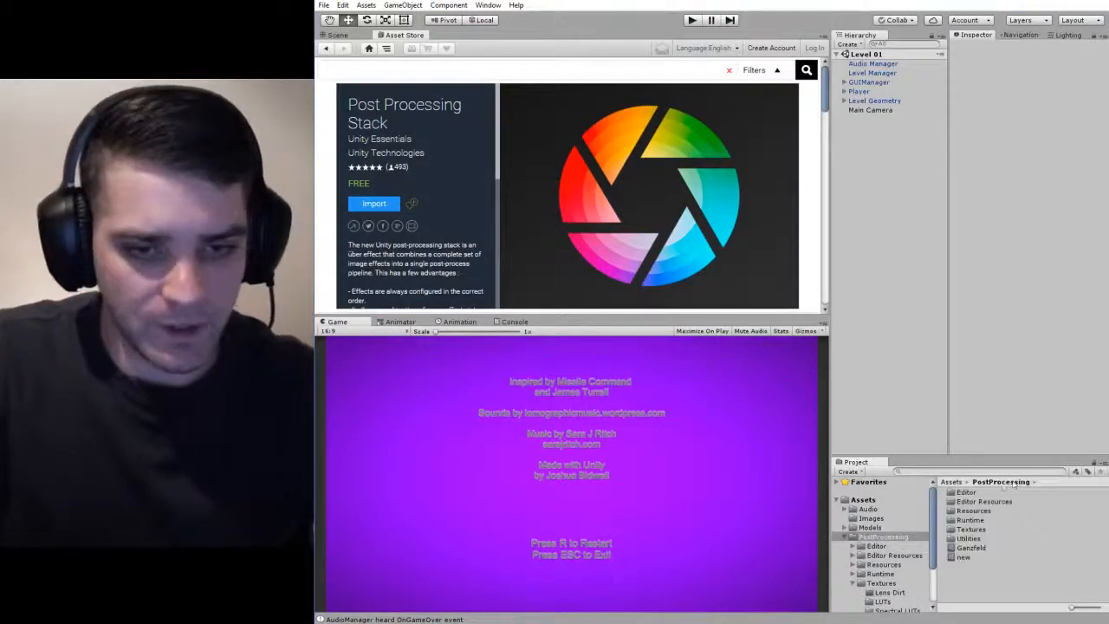
Create a post-processing profile named "demo" in the PostProcessing folder and look through its effect settings.
left_click(963, 557)
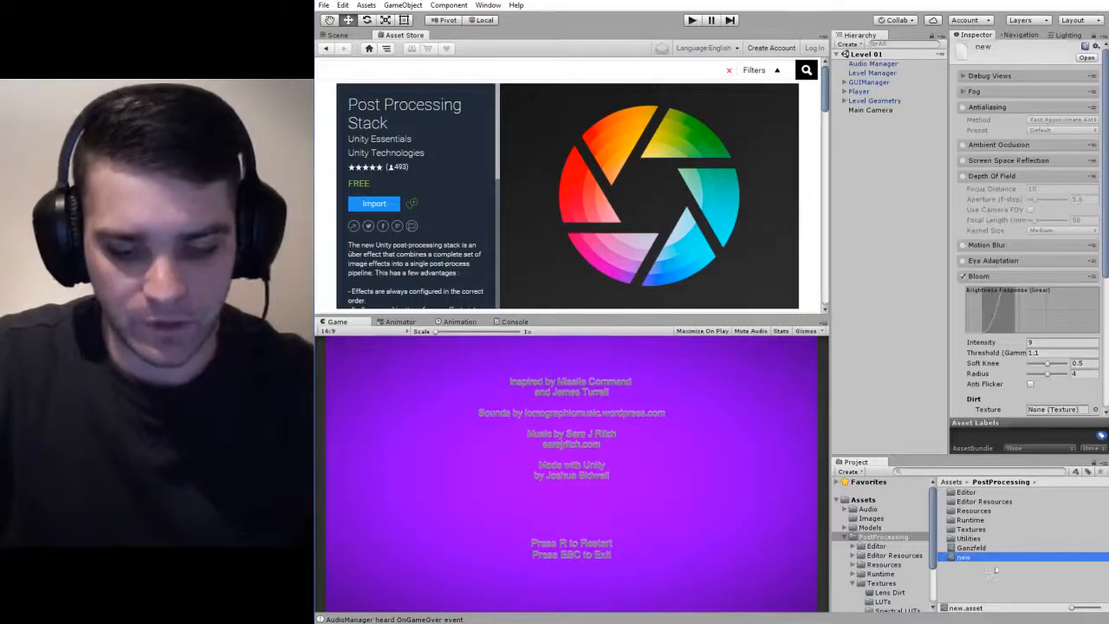
right_click(1006, 576)
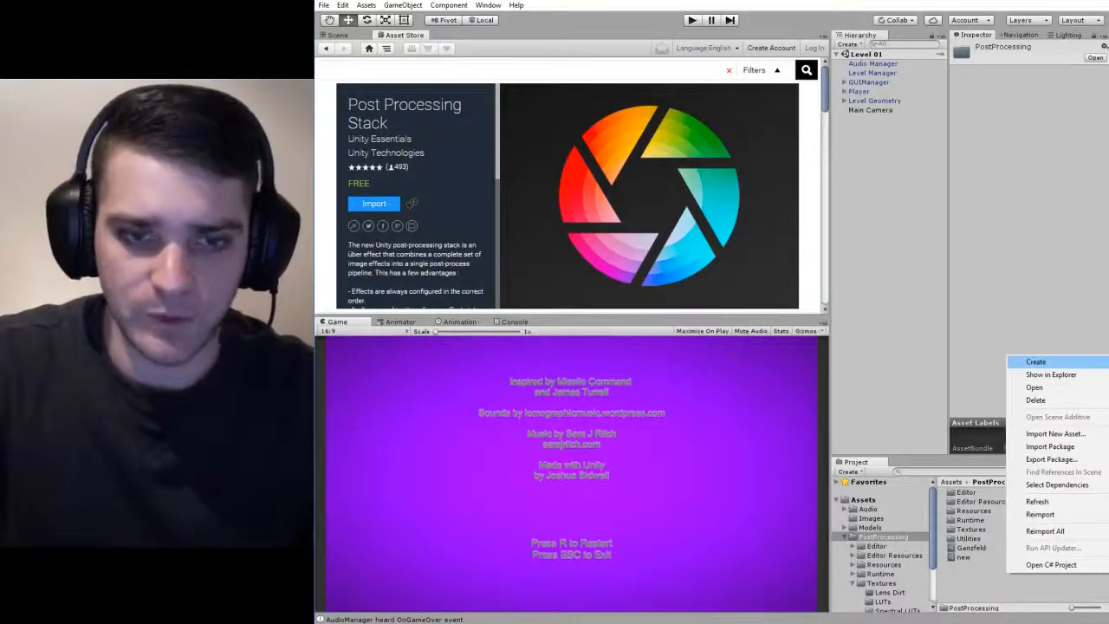
left_click(1107, 364)
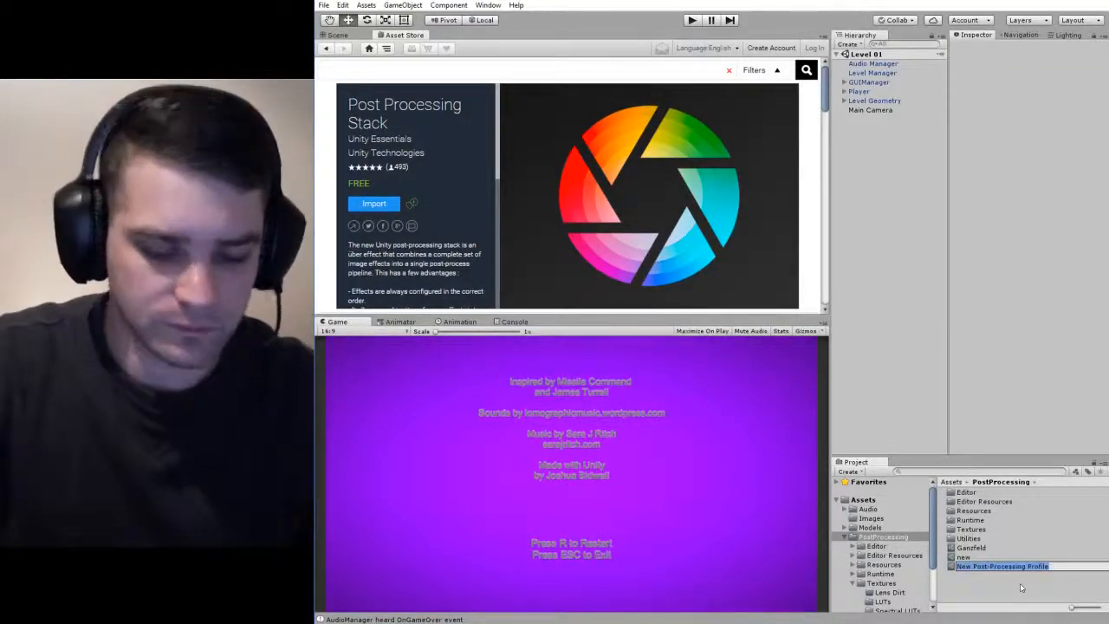
type("demo")
key("Return")
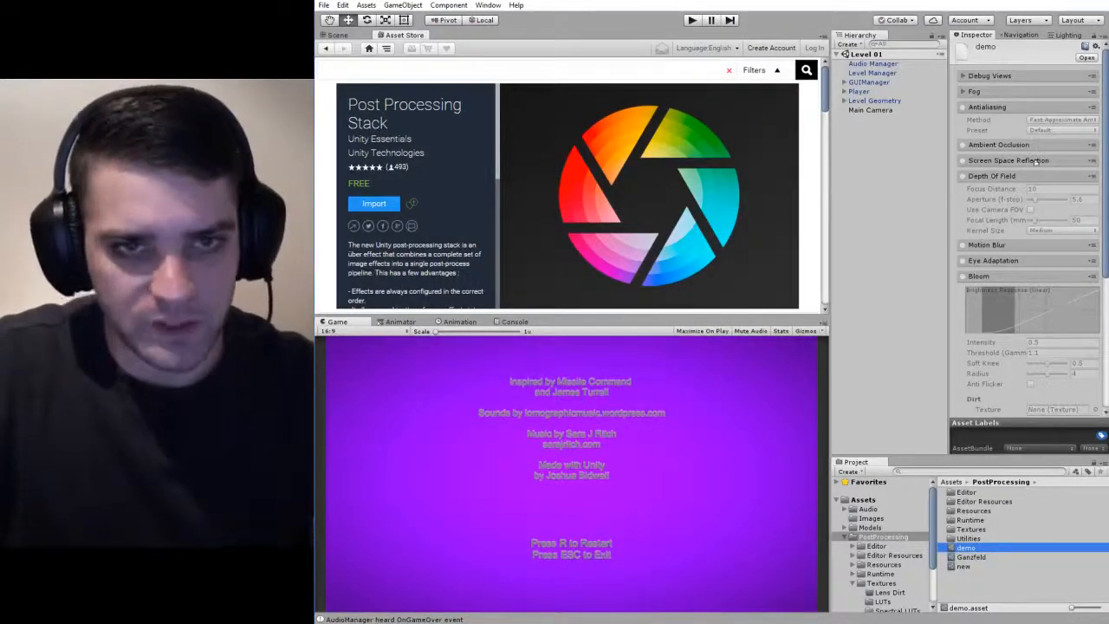
scroll(1035, 161, "down", 6)
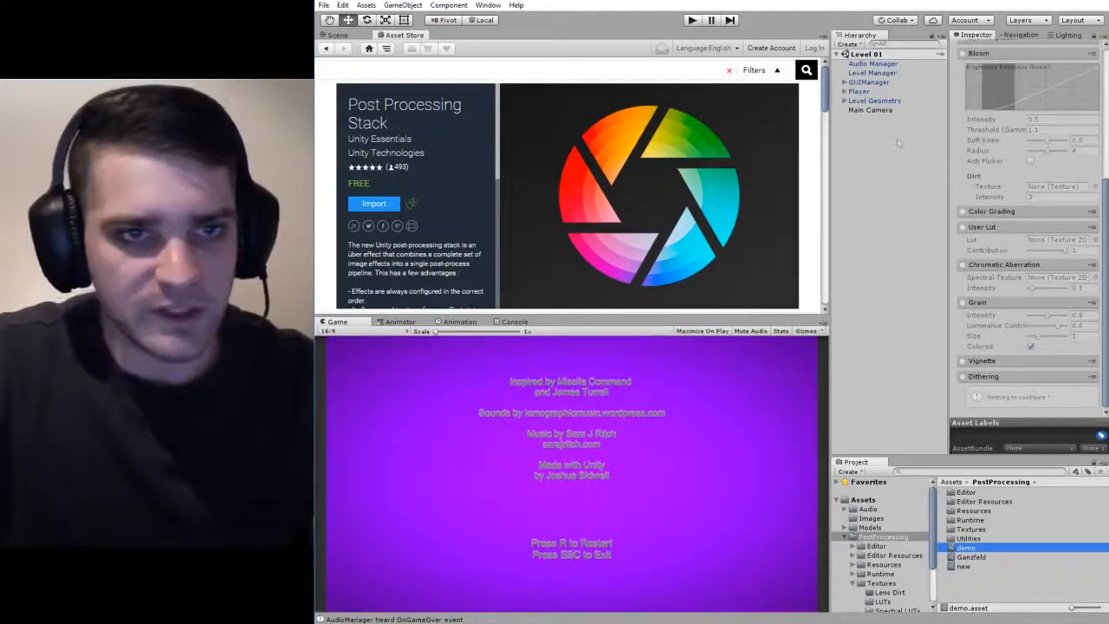
Search the components that can be added to the Main Camera for "post".
left_click(873, 110)
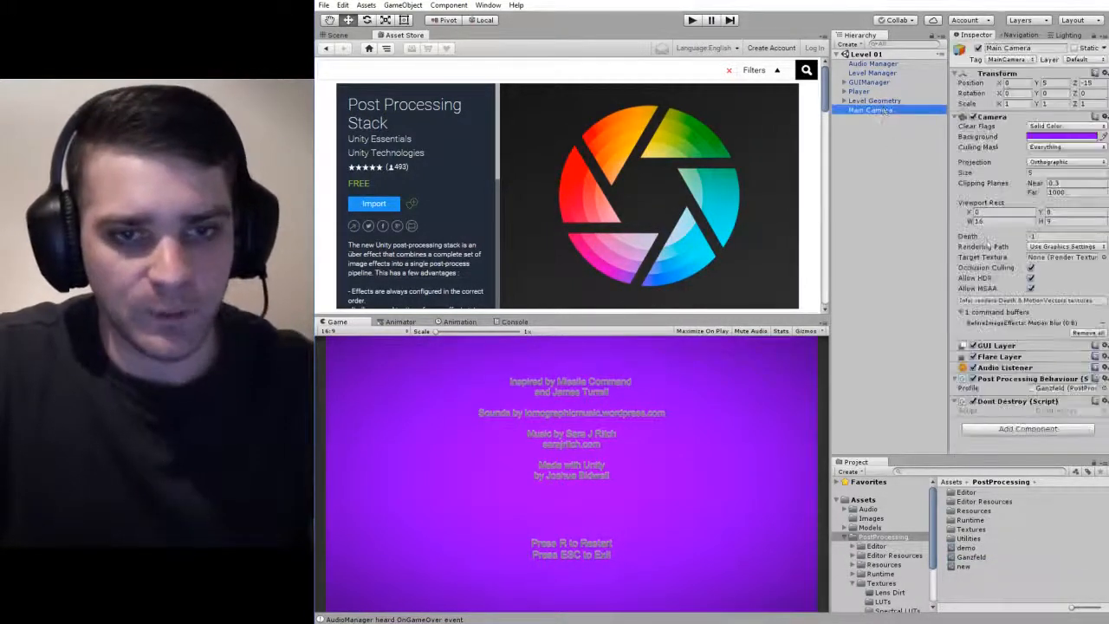
left_click(1027, 428)
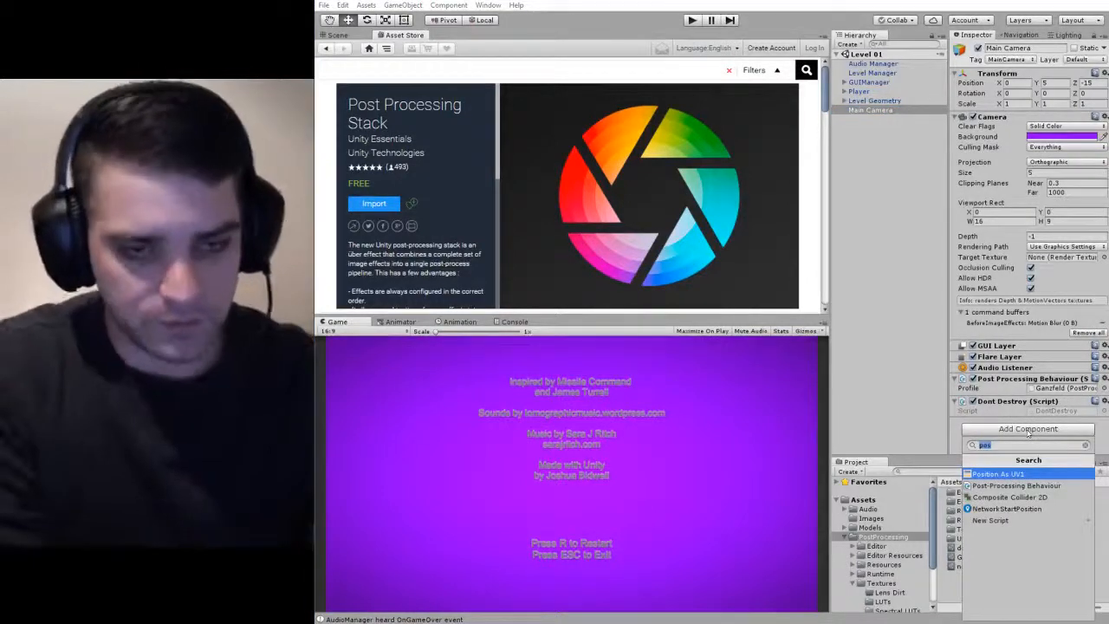
type("post")
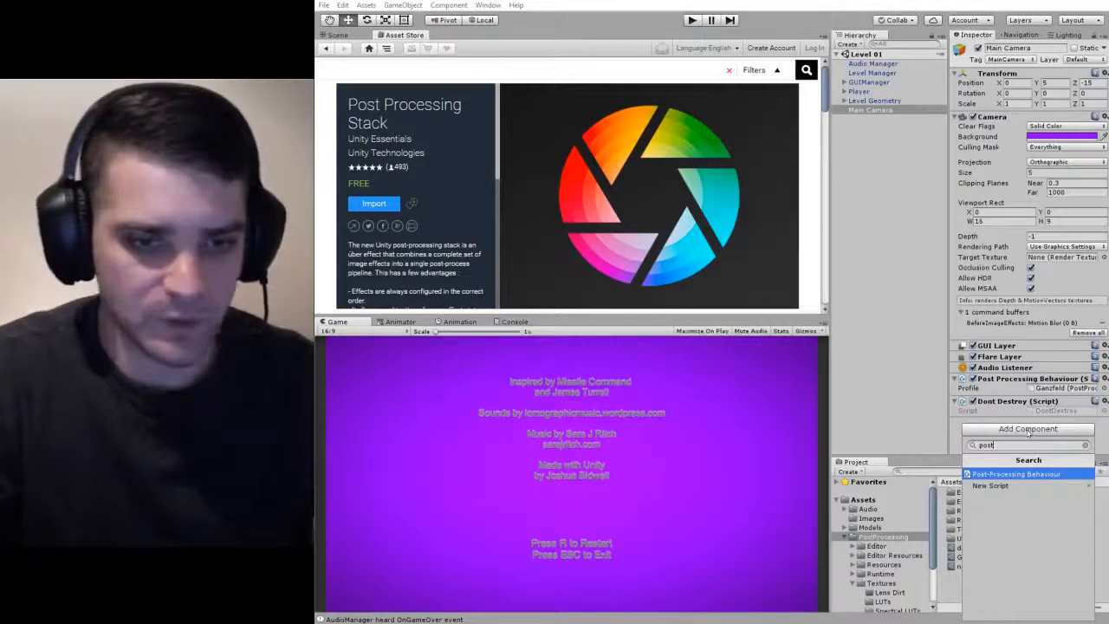
left_click(957, 568)
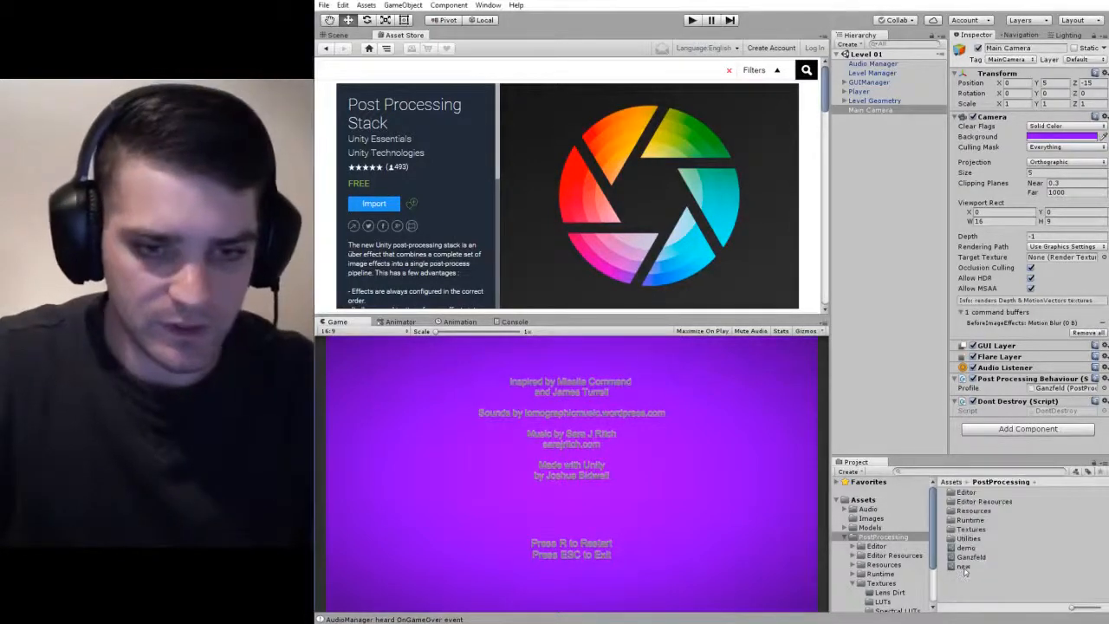
Assign the profile named "new" to the Main Camera's Post Processing Behaviour.
left_click(964, 569)
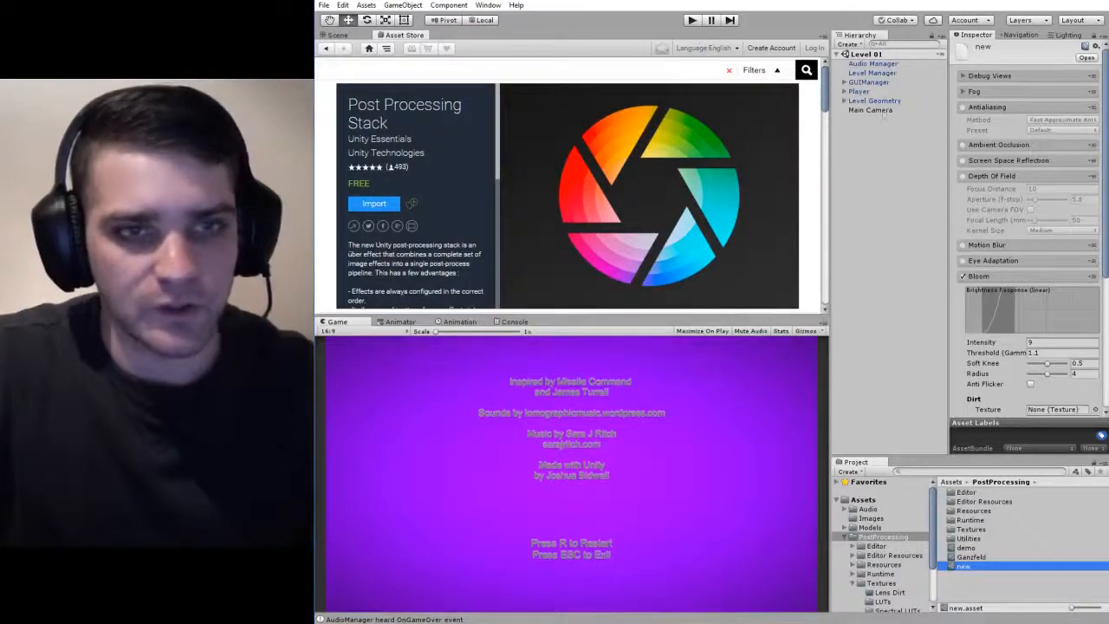
left_click(882, 113)
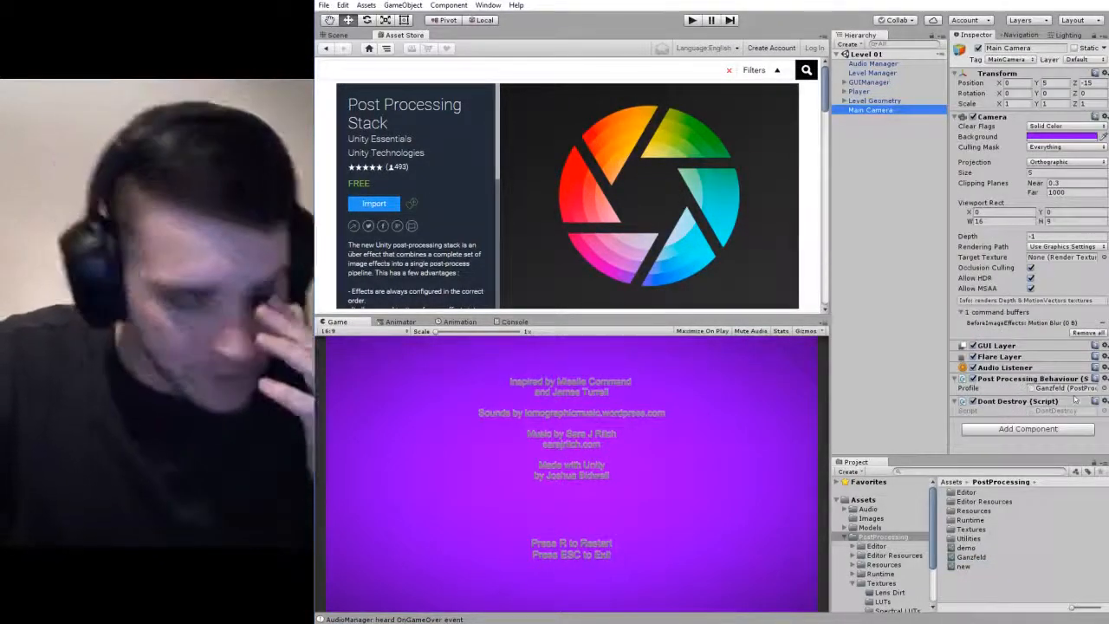
left_click_drag(964, 570, 1053, 389)
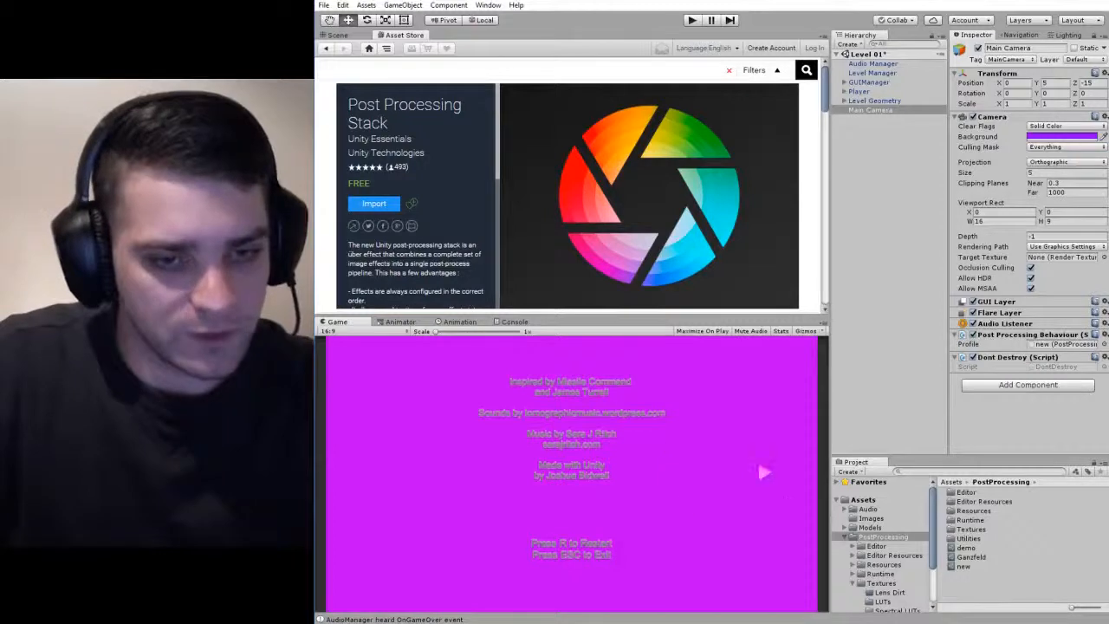
Assign the Ganzfeld profile to the Main Camera's Post Processing Behaviour and open that profile's settings.
left_click_drag(977, 559, 1076, 349)
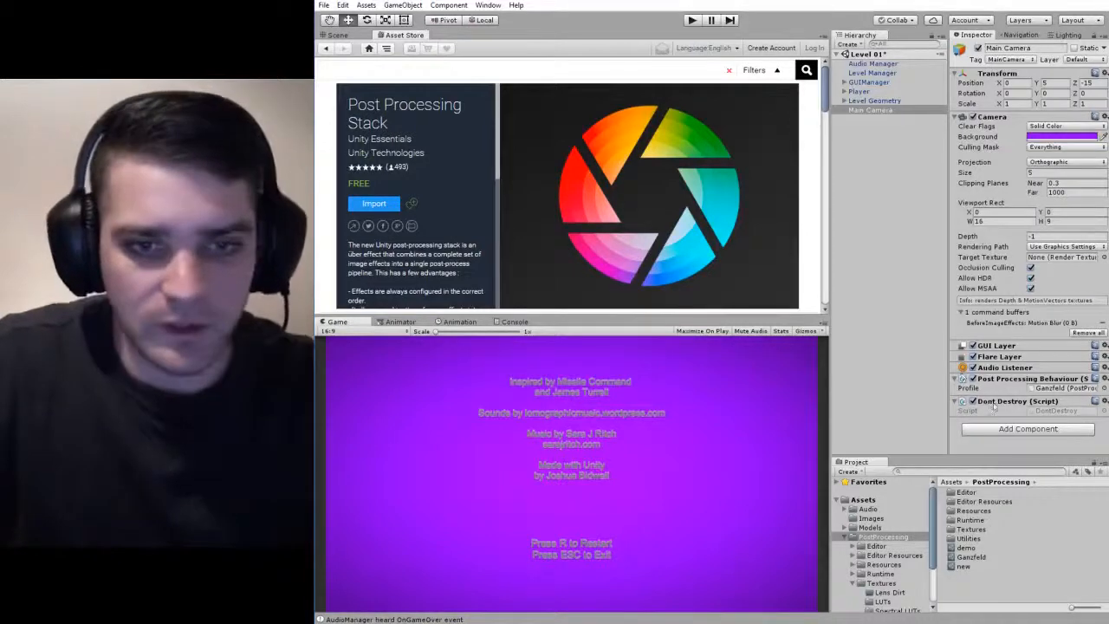
left_click(1082, 388)
double_click(1084, 389)
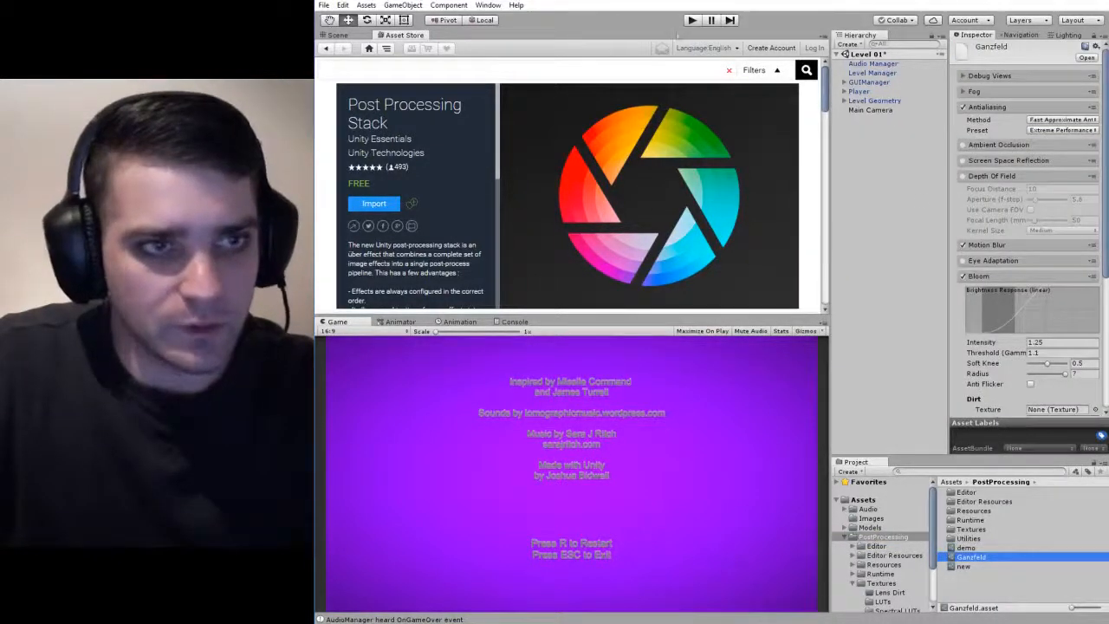
Run the game in play mode and fire missiles to preview the Ganzfeld profile's effects.
key("ctrl+p")
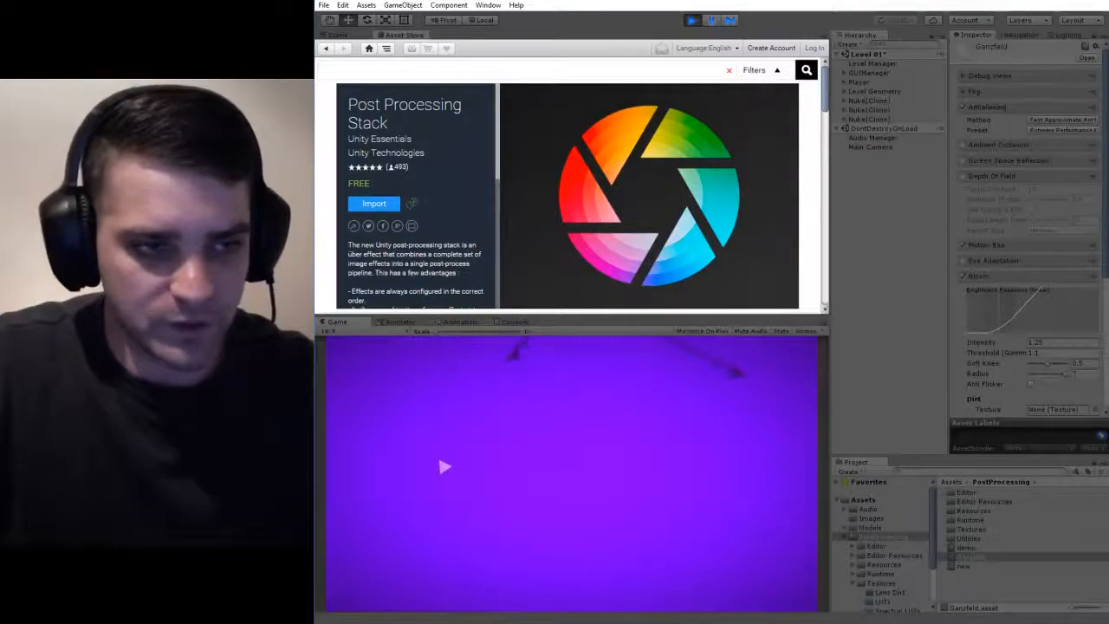
left_click(440, 468)
left_click(516, 464)
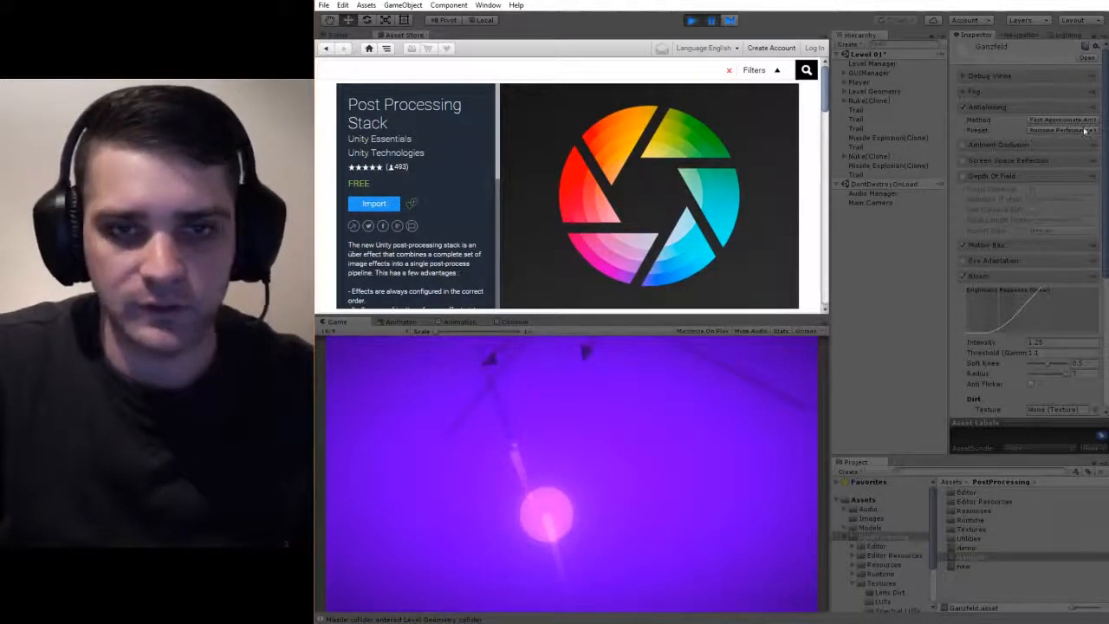
Collapse the Ganzfeld profile's Antialiasing settings and examine its Motion Blur shutter and frame blending settings.
left_click(1006, 108)
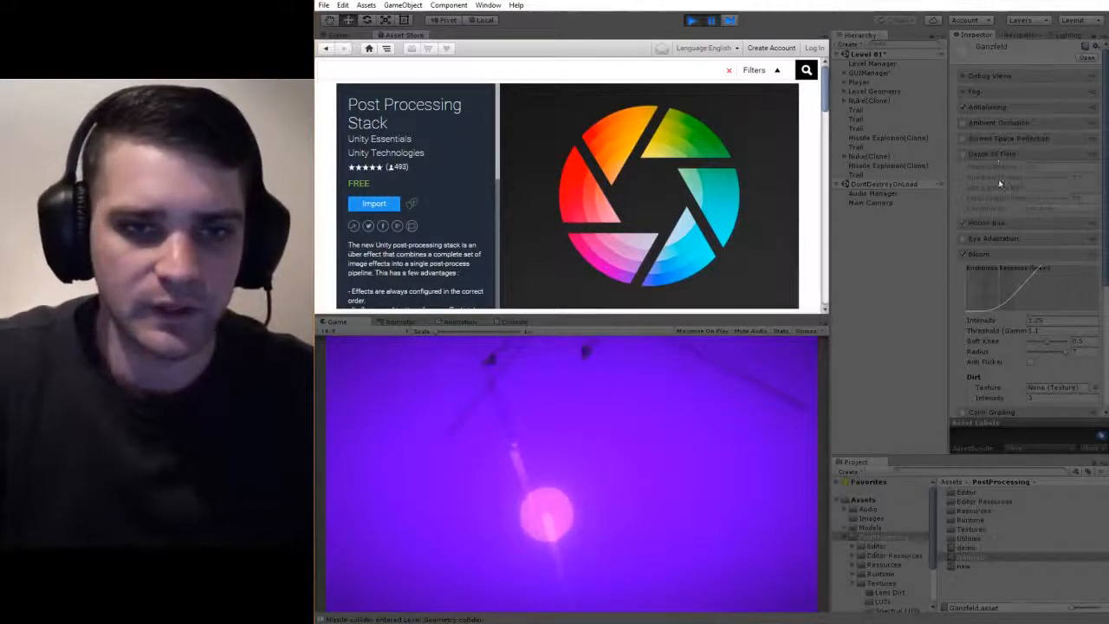
left_click(1007, 223)
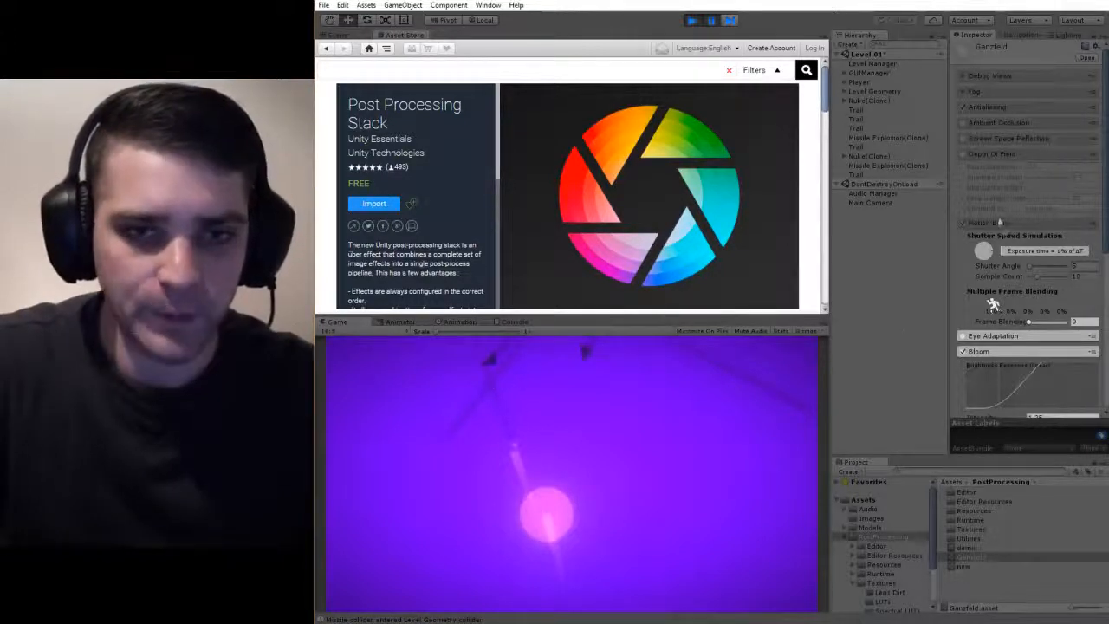
left_click(1000, 223)
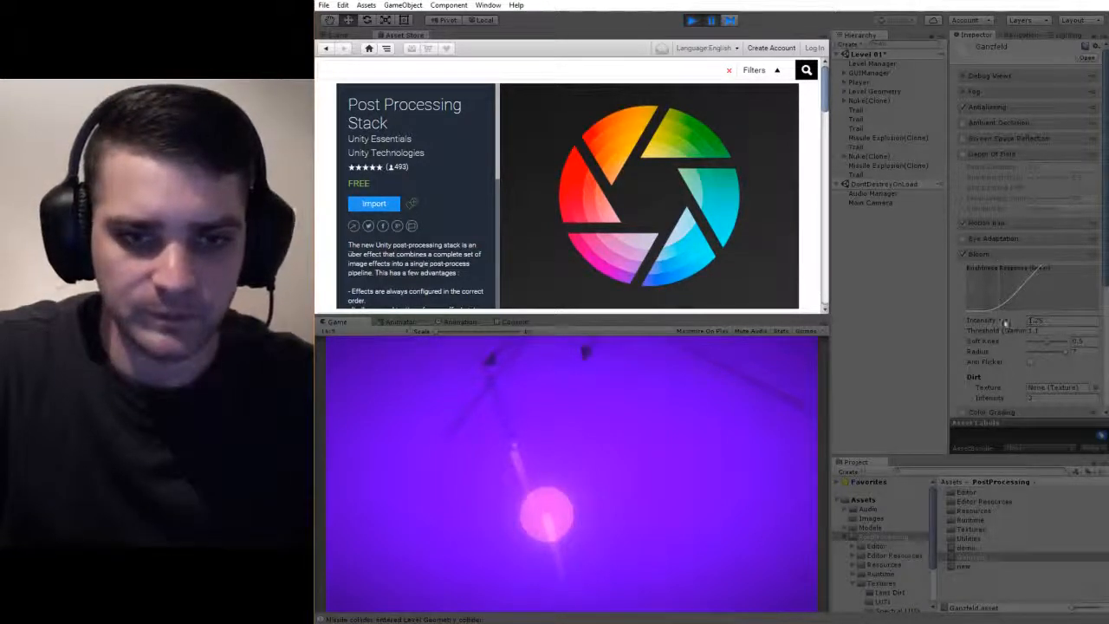
Set the Ganzfeld profile's Bloom intensity to 3.16, and collapse the Bloom and Depth Of Field settings.
left_click_drag(1004, 322, 1037, 321)
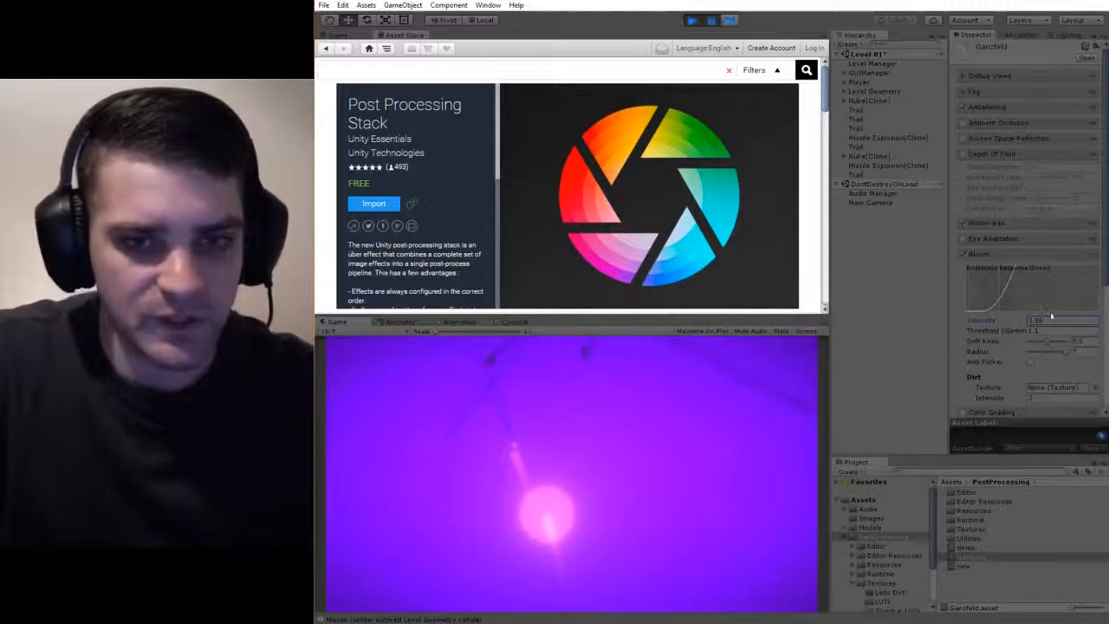
scroll(1039, 341, "down", 2)
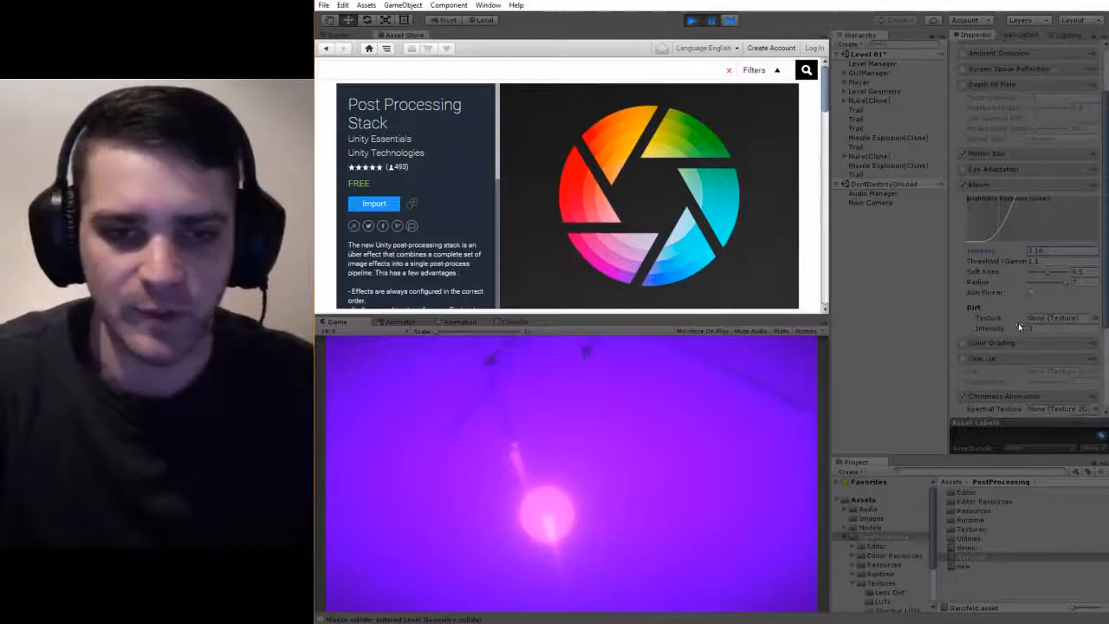
left_click(996, 185)
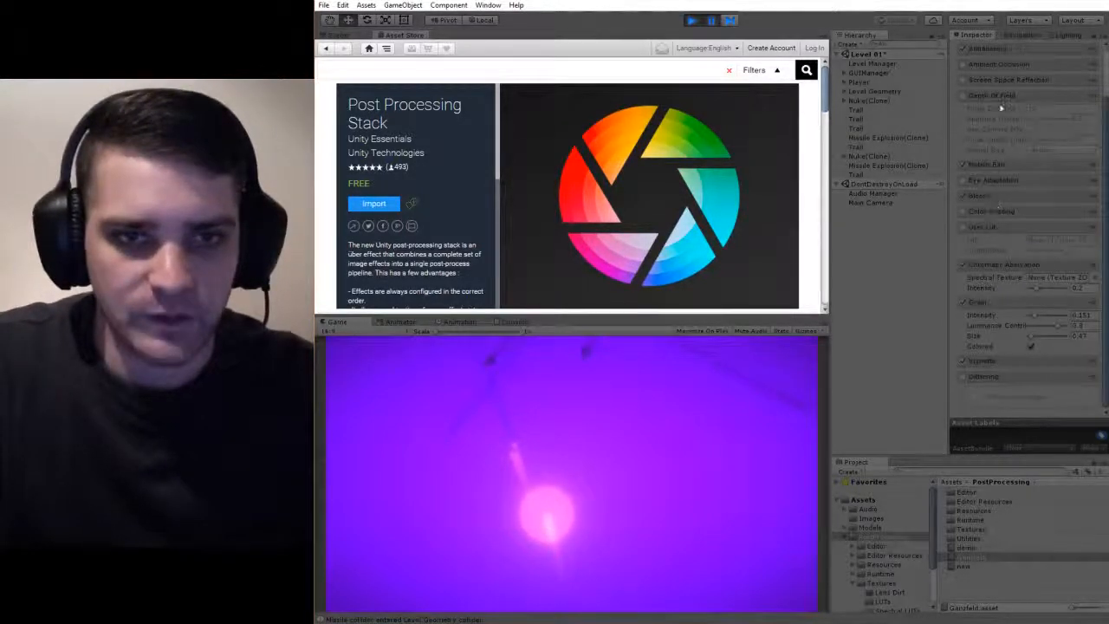
left_click(1000, 97)
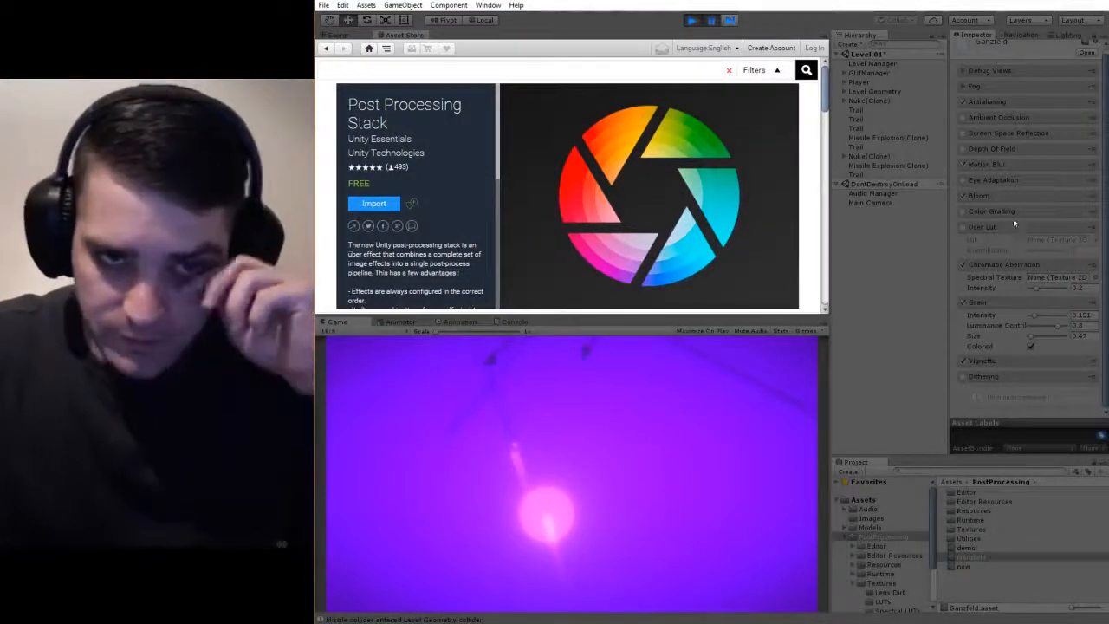
Expand the Ganzfeld profile's Color Grading settings and look through them.
left_click(1015, 210)
scroll(1023, 307, "down", 2)
scroll(1023, 308, "down", 5)
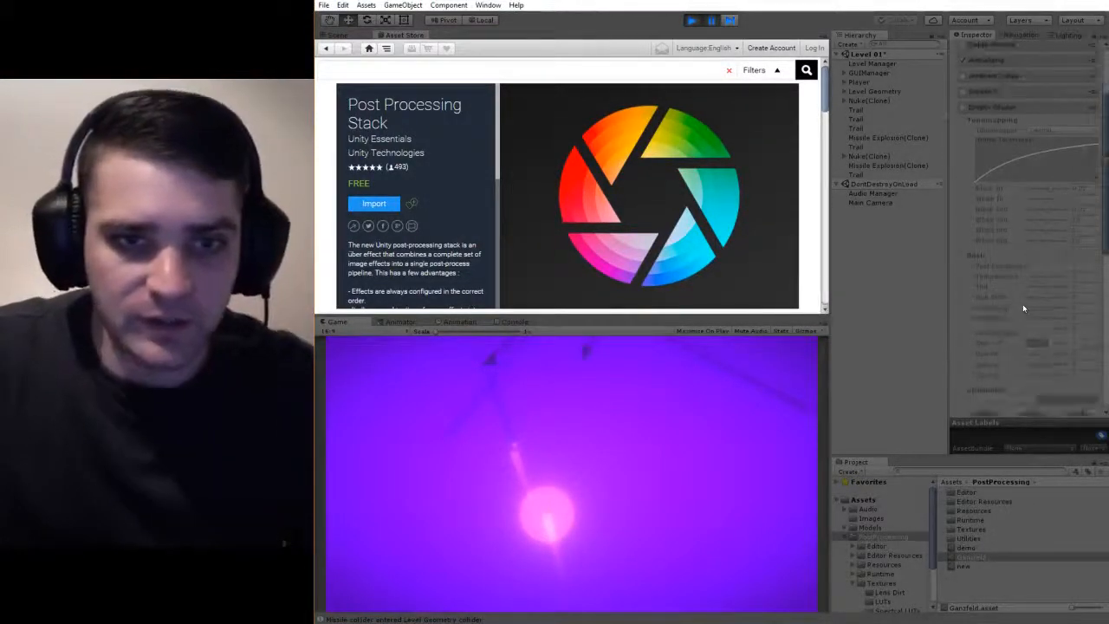
Look through the rest of the Ganzfeld profile's Color Grading settings, and collapse the User Lut and Chromatic Aberration settings.
scroll(1040, 354, "down", 2)
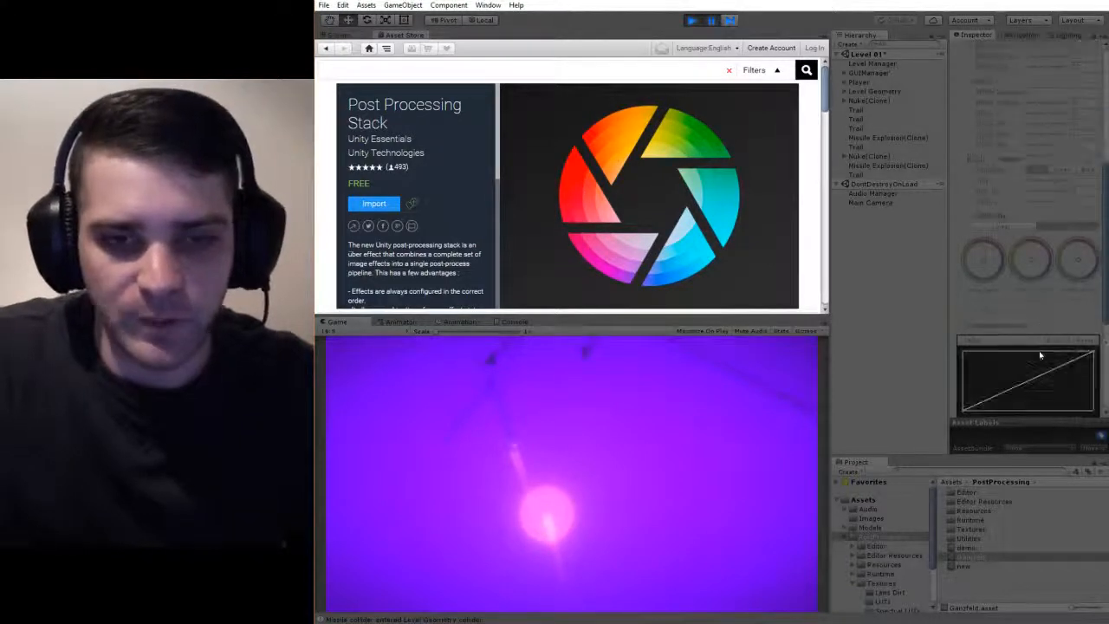
scroll(1047, 364, "down", 5)
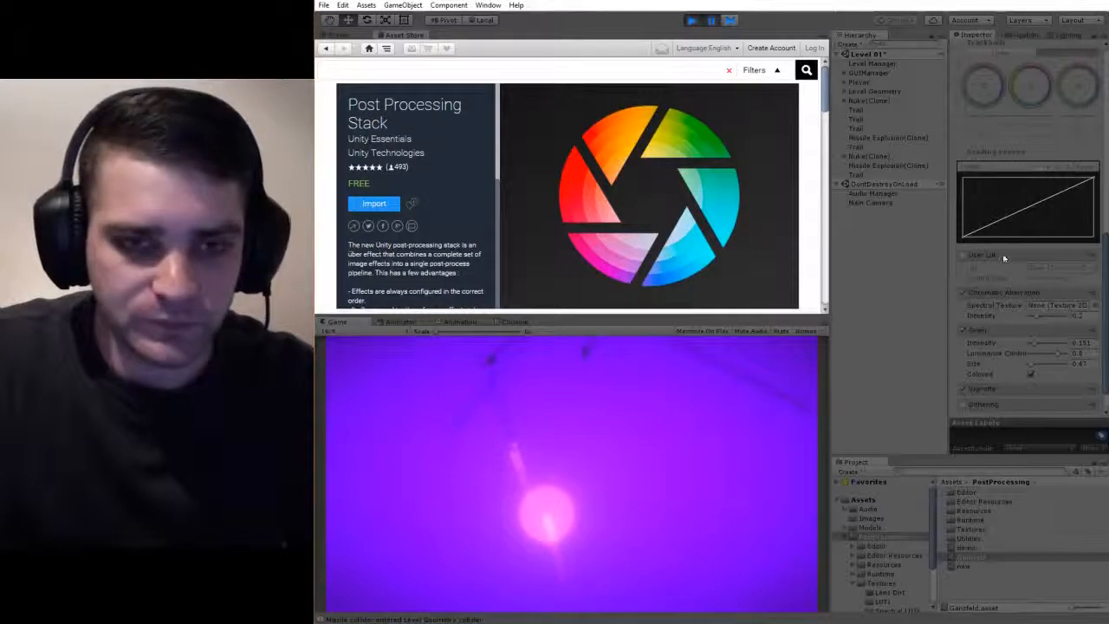
left_click(1002, 257)
scroll(1014, 88, "up", 1)
scroll(1026, 173, "up", 10)
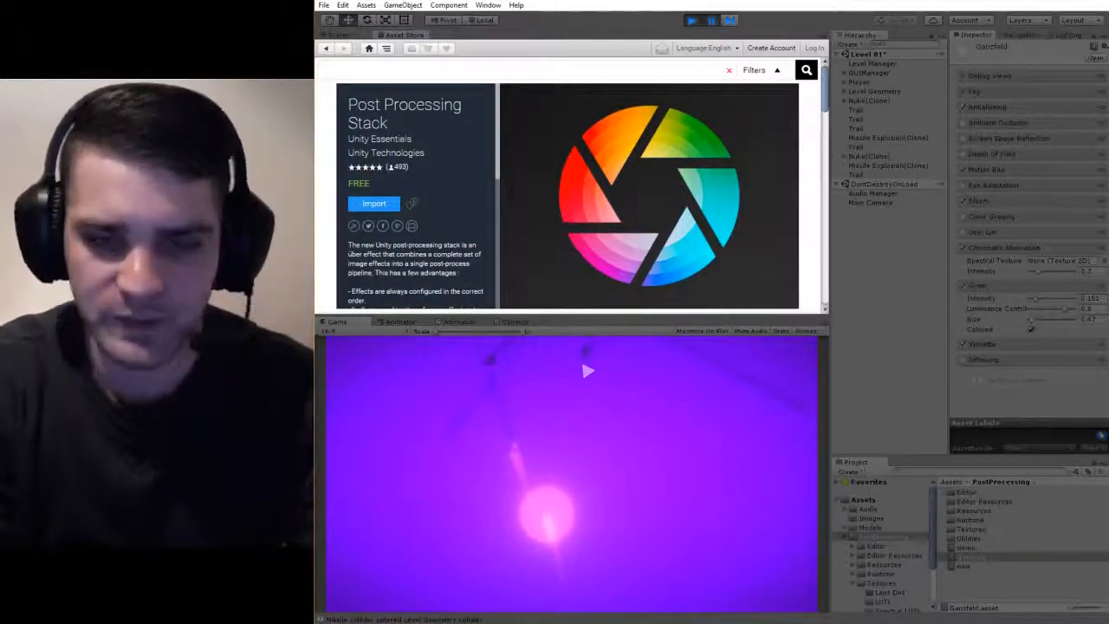
left_click(1008, 249)
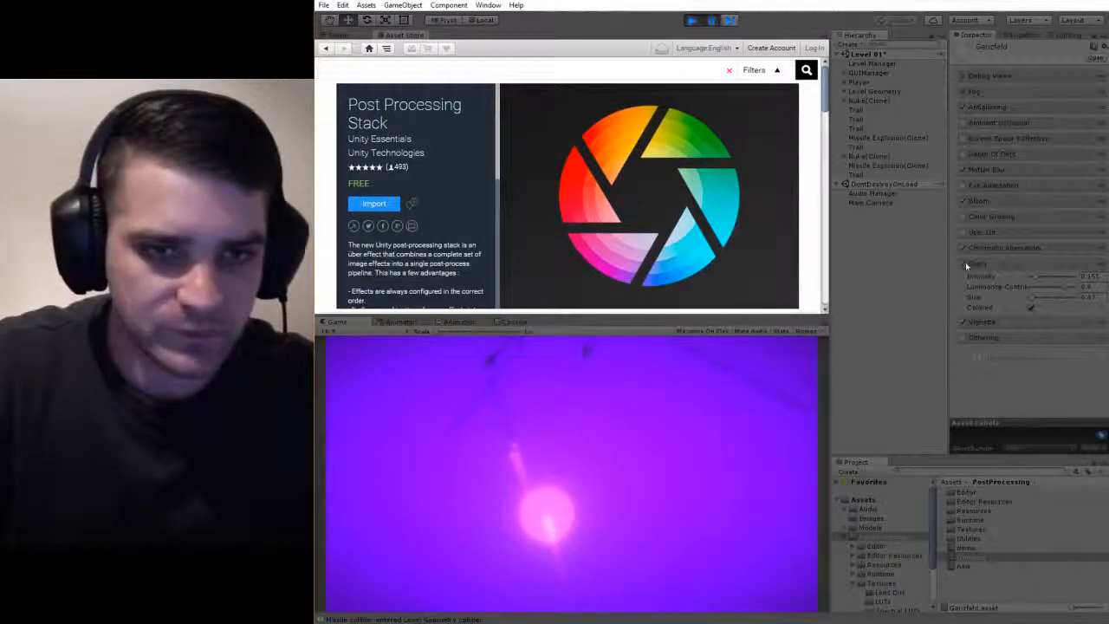
Switch the Ganzfeld profile's Grain effect off and back on twice to compare the game image with and without it.
left_click(964, 262)
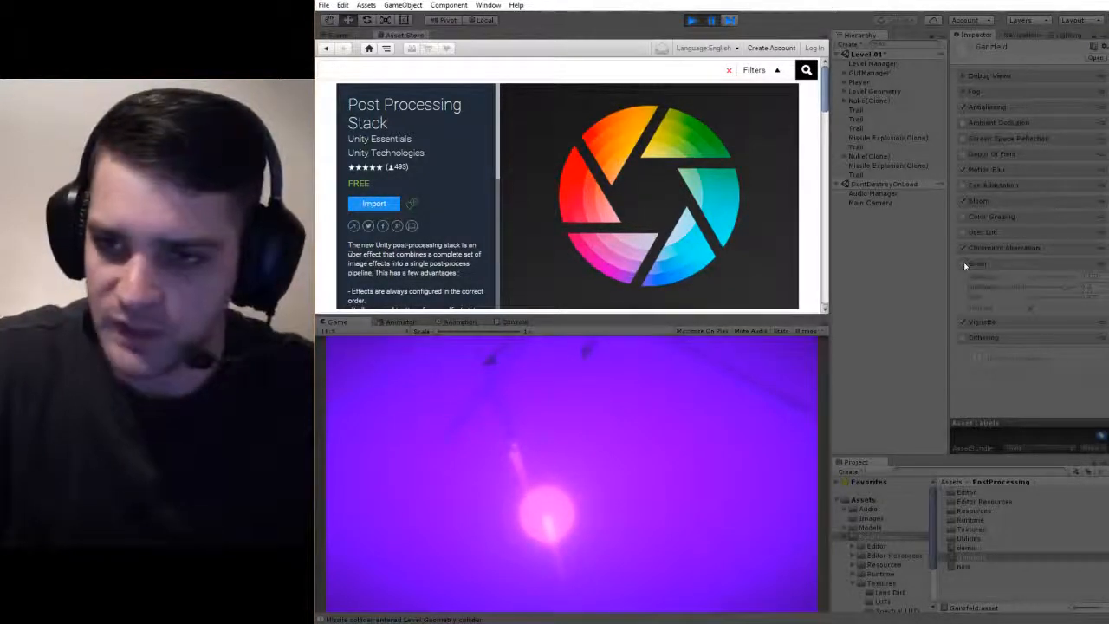
left_click(964, 264)
left_click(964, 264)
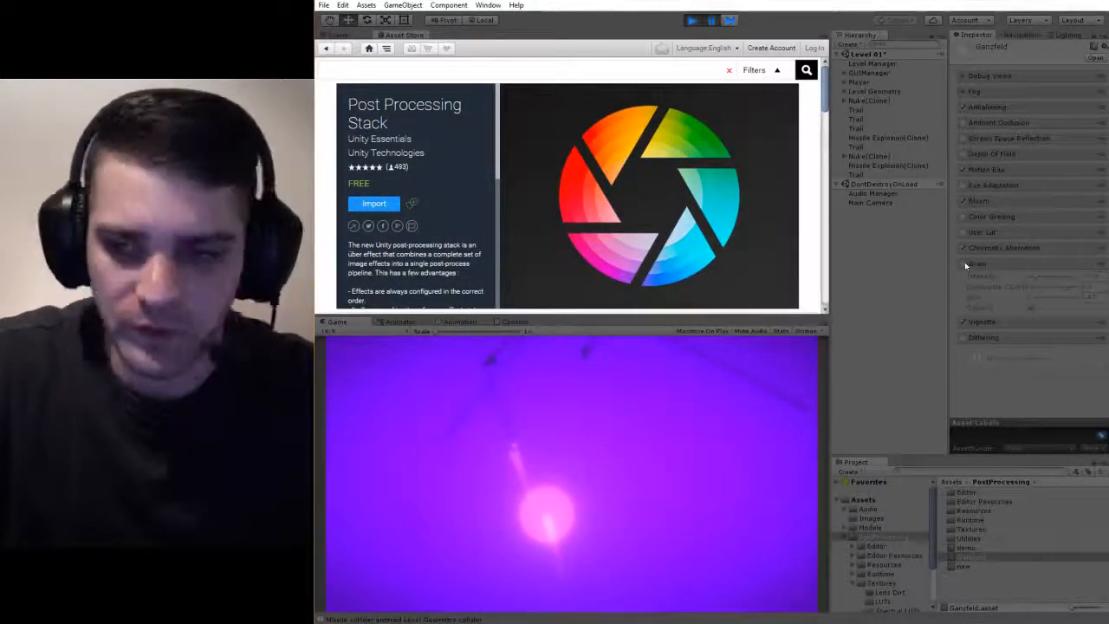
left_click(964, 263)
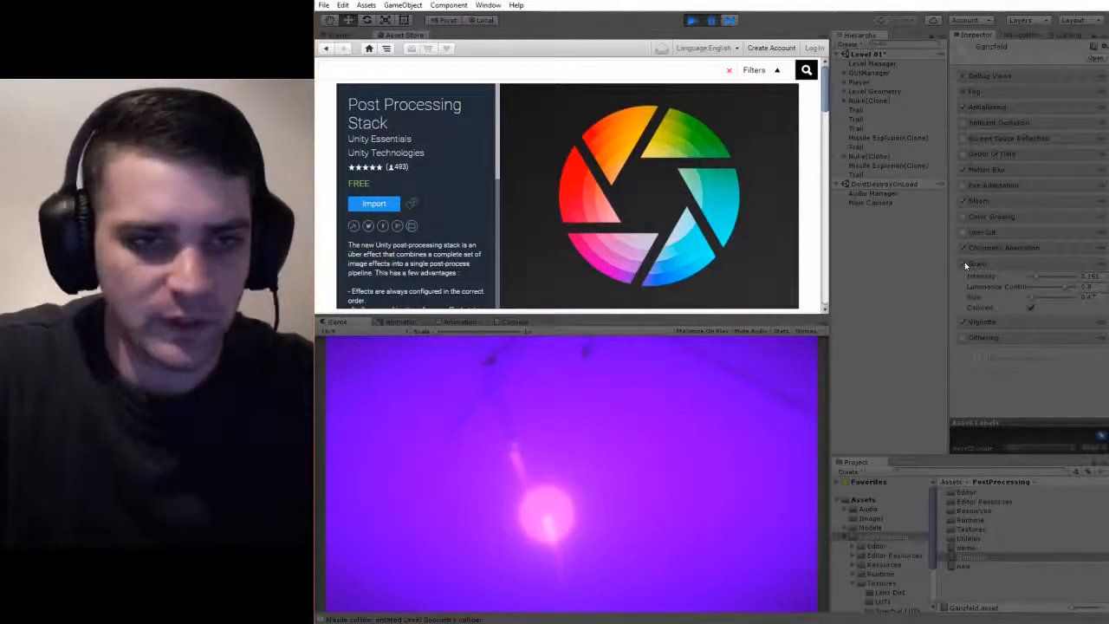
Expand the Ganzfeld profile's Vignette settings, and switch the effect off and back on to compare its influence on the game image.
left_click(980, 322)
scroll(1045, 359, "down", 2)
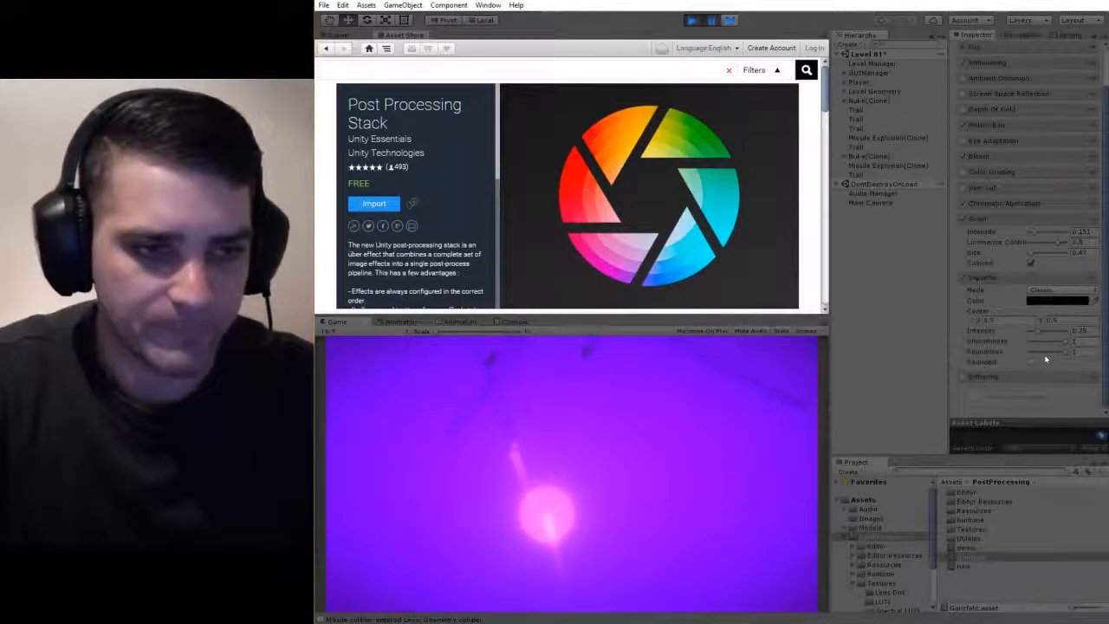
left_click(963, 277)
left_click(966, 277)
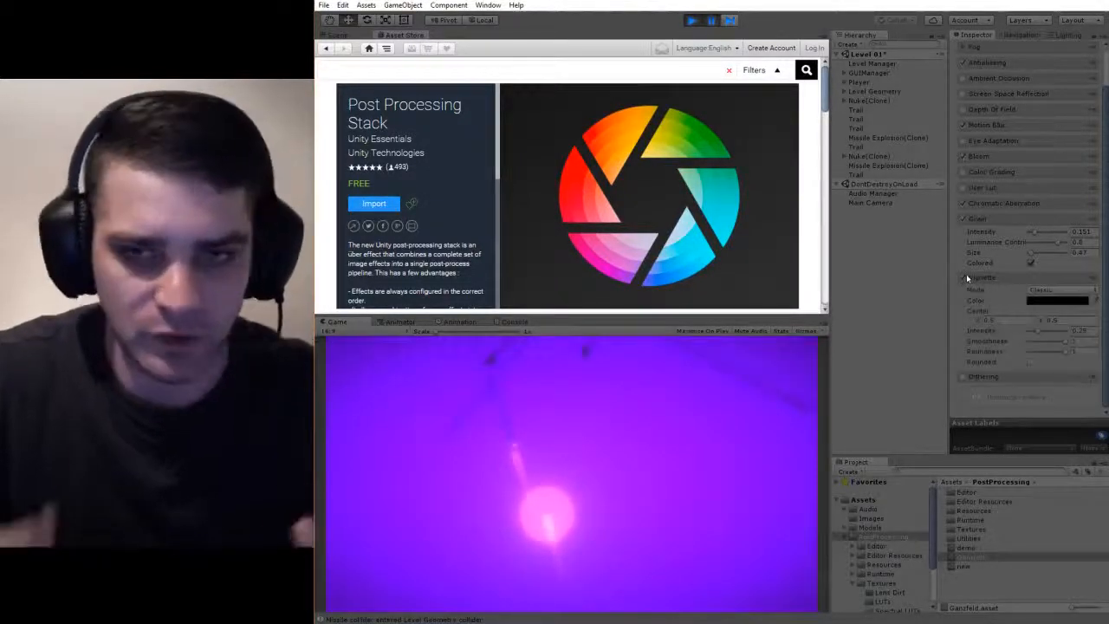